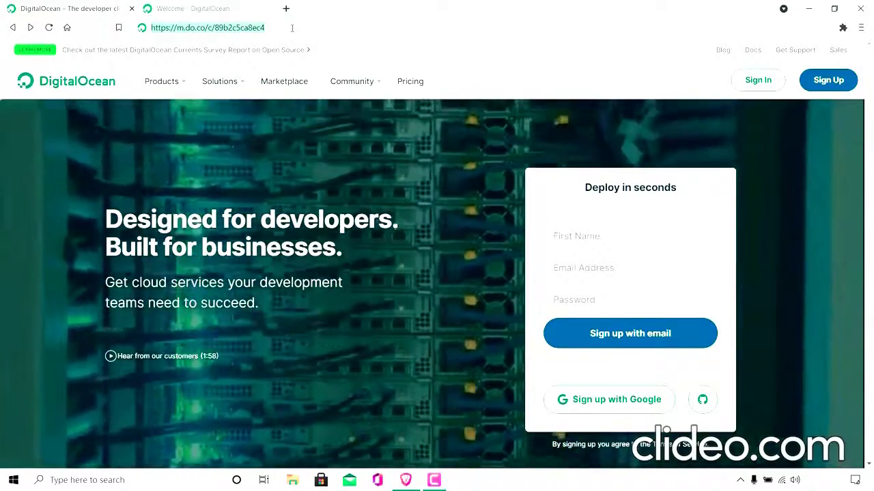
# Load the DigitalOcean referral link and look over the email and password fields of its sign-up form.
pyautogui.press('Return')
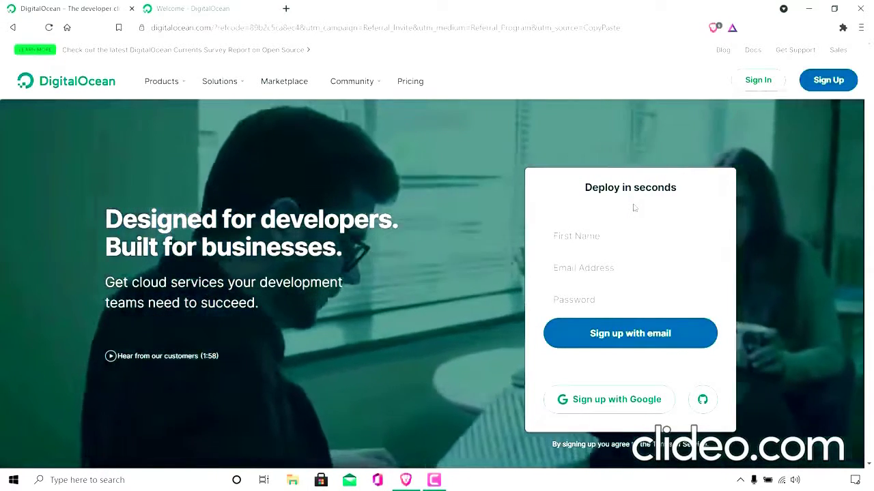
pyautogui.click(641, 340)
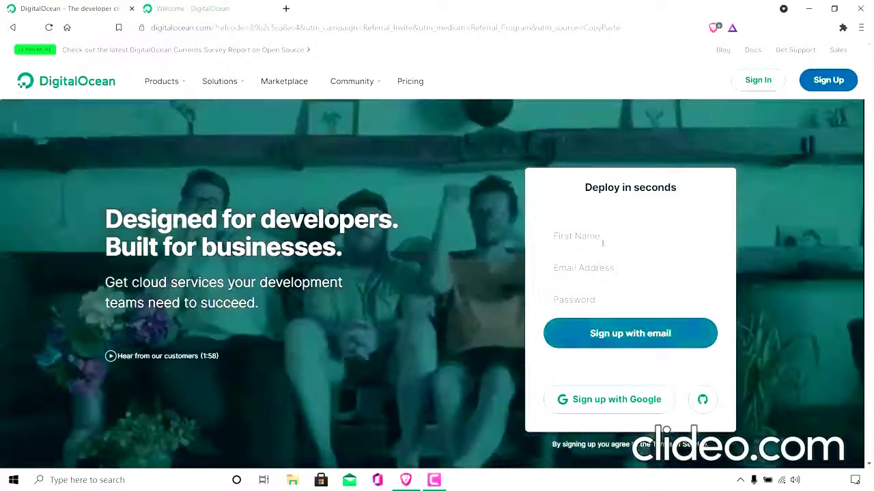
pyautogui.click(612, 276)
pyautogui.click(613, 304)
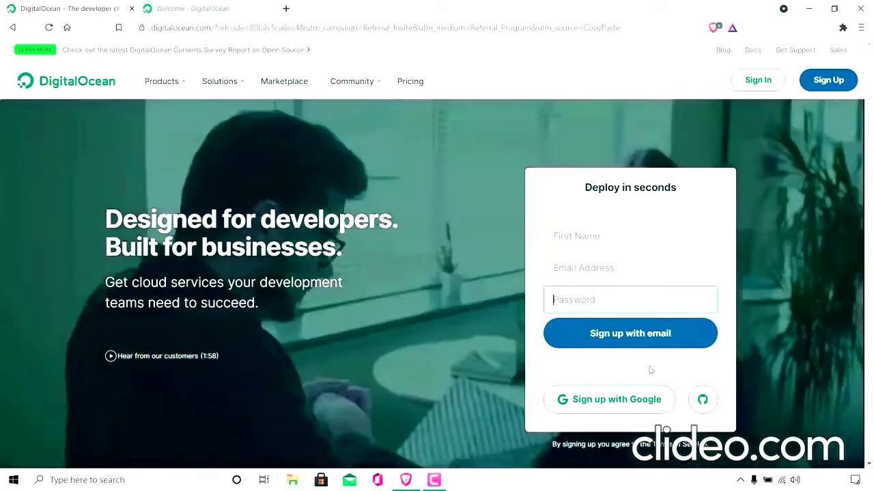
# Switch to the DigitalOcean welcome page and open the account's control panel.
pyautogui.click(216, 14)
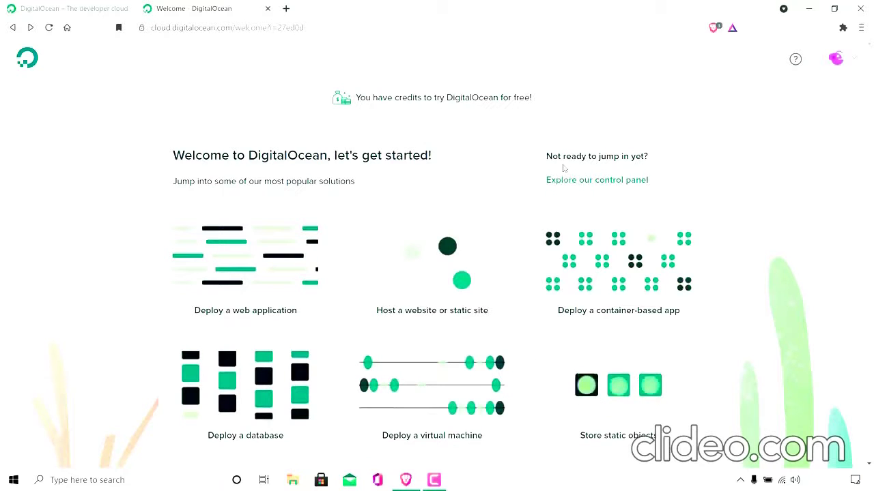
pyautogui.click(609, 183)
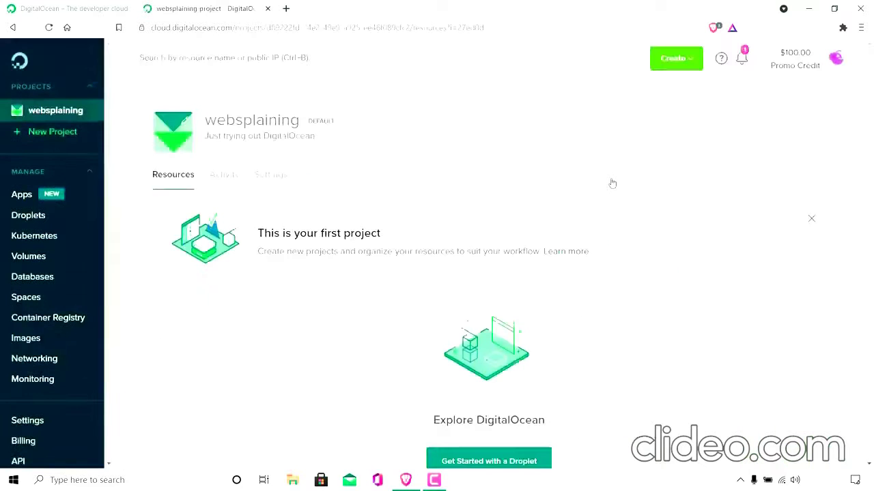
pyautogui.moveTo(794, 60)
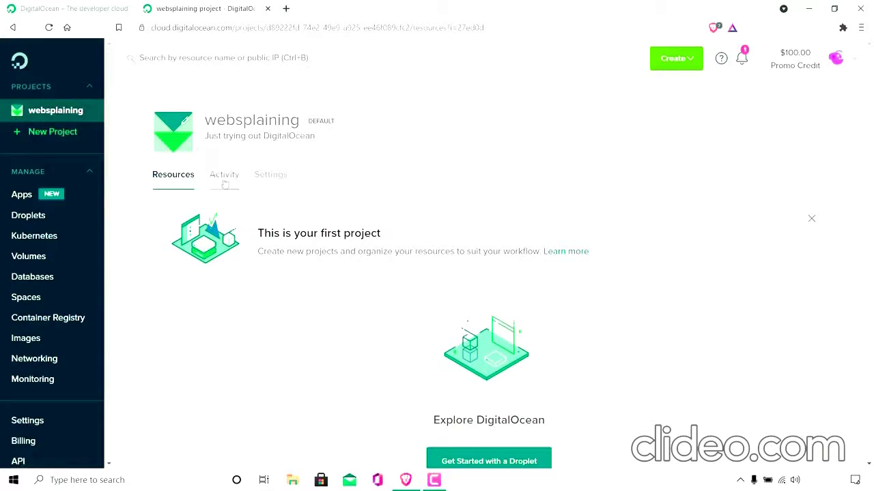
# Start a new Droplet in the websplaining project and set its image to Ubuntu 21.04 x64.
pyautogui.scroll(-1, 871, 146)
pyautogui.scroll(-4, 871, 145)
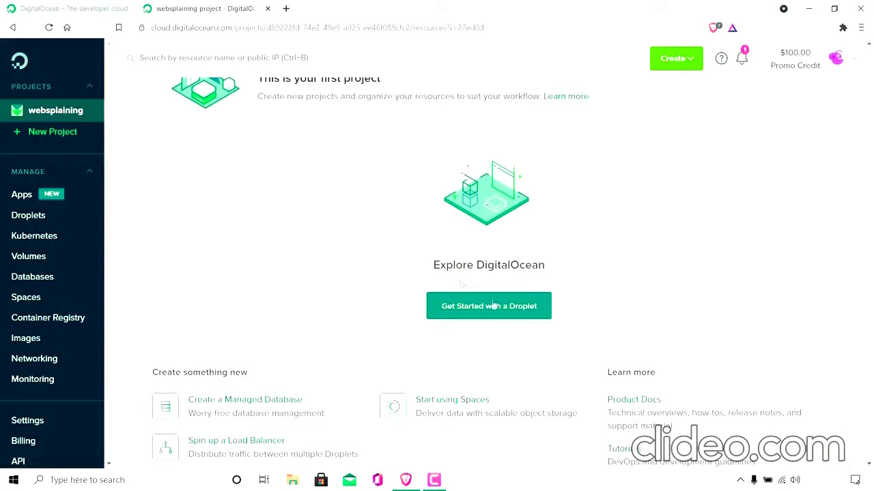
pyautogui.click(516, 313)
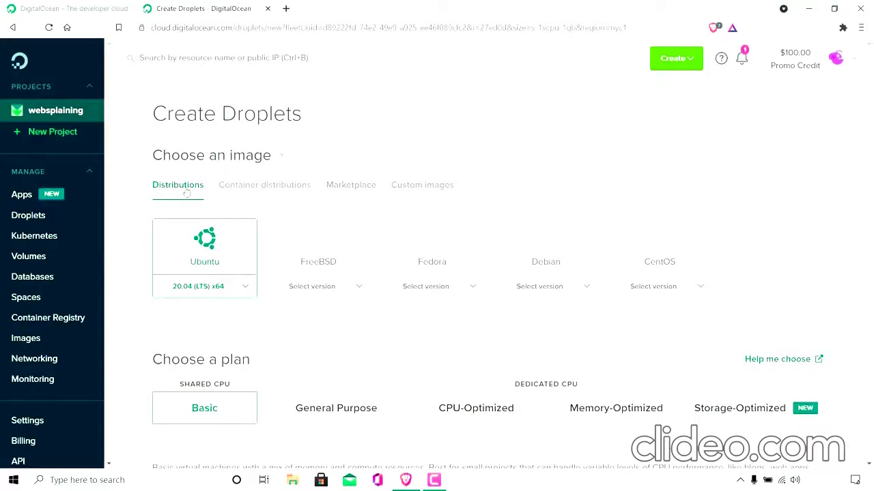
pyautogui.click(242, 289)
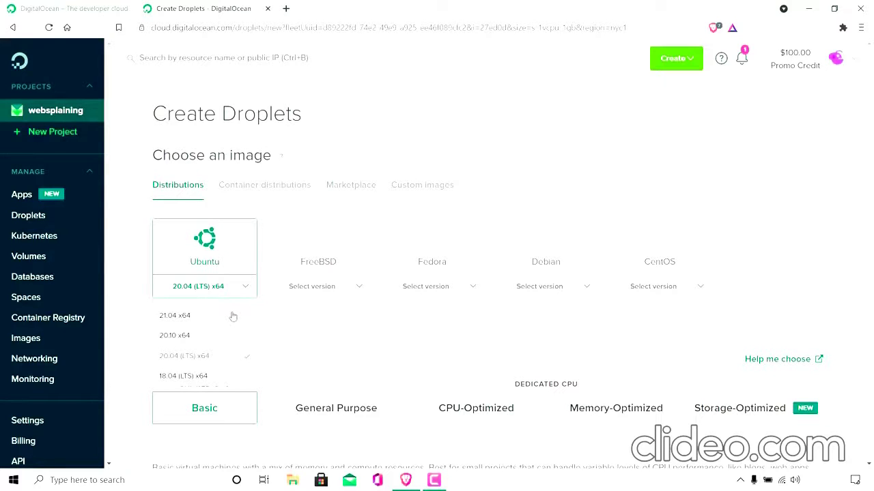
pyautogui.click(233, 316)
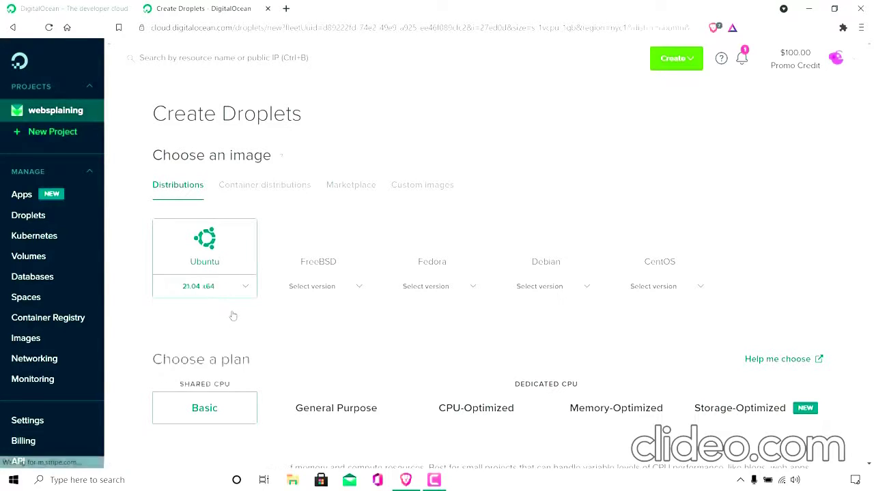
# Dismiss the new datacenter notice and choose London datacenter 1 as the Droplet's region.
pyautogui.scroll(-1, 477, 260)
pyautogui.scroll(-3, 380, 185)
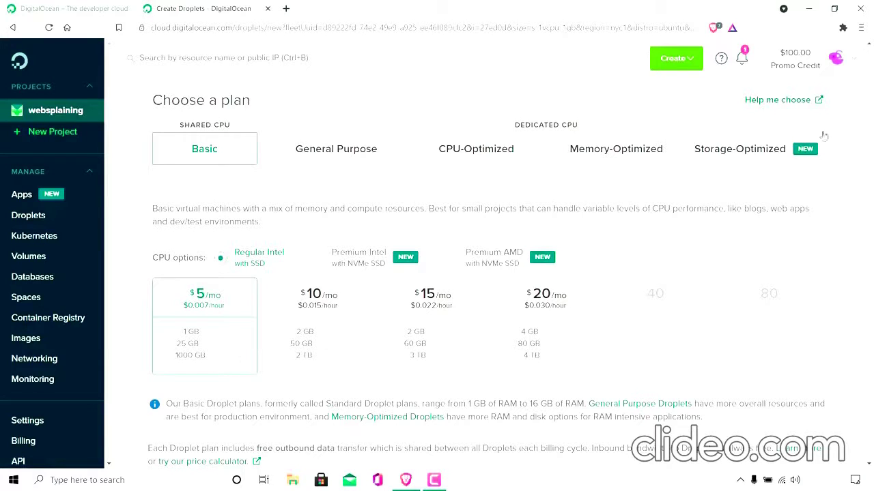
pyautogui.scroll(-1, 871, 134)
pyautogui.scroll(-6, 871, 134)
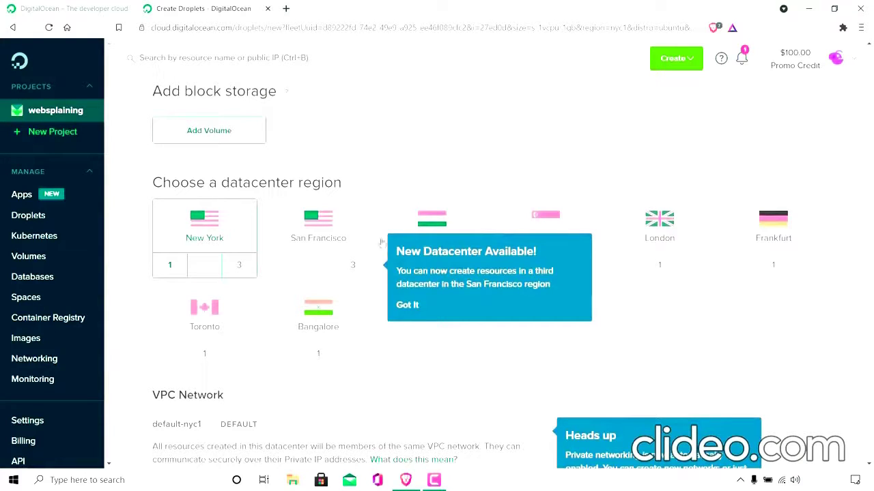
pyautogui.click(408, 311)
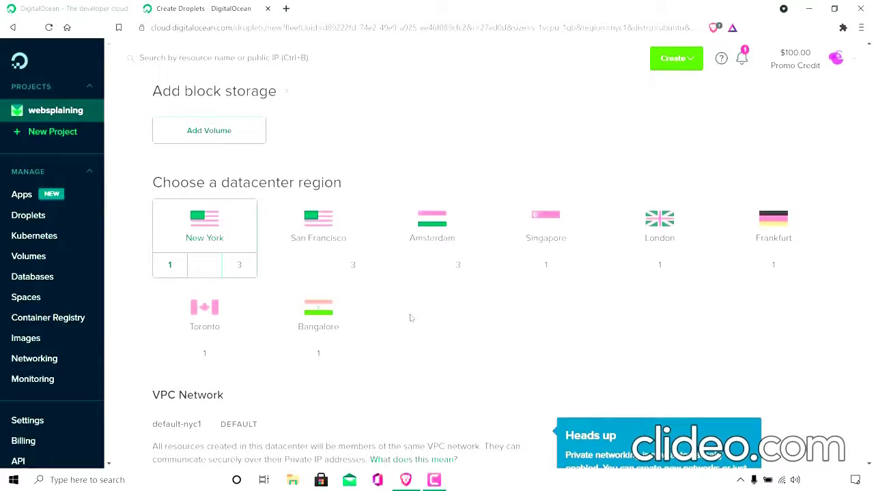
pyautogui.click(645, 269)
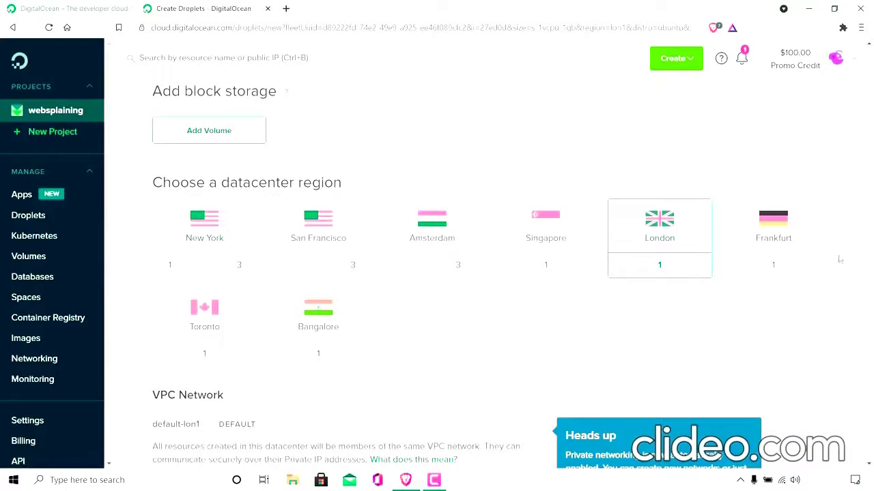
# Enter a root password that meets the listed requirements for the Droplet's password authentication.
pyautogui.moveTo(869, 230); pyautogui.dragTo(870, 290)
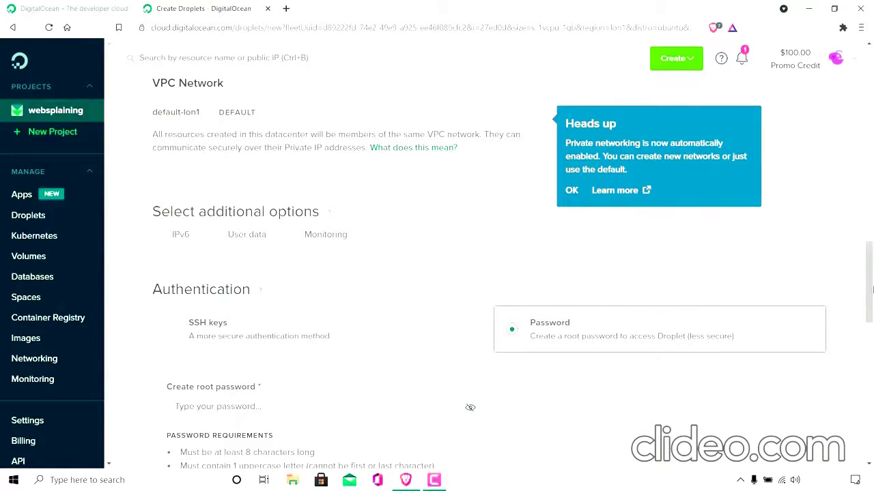
pyautogui.scroll(-3, 430, 219)
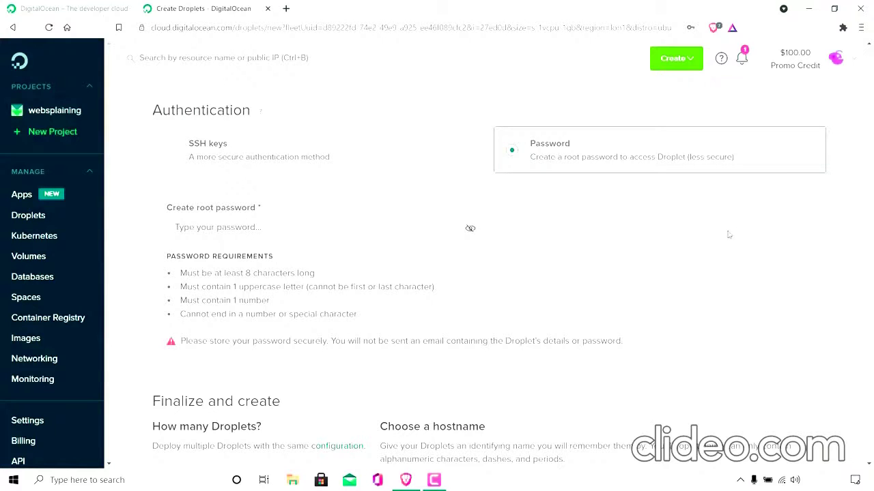
pyautogui.click(212, 225)
pyautogui.press('capslock')
pyautogui.write('•')
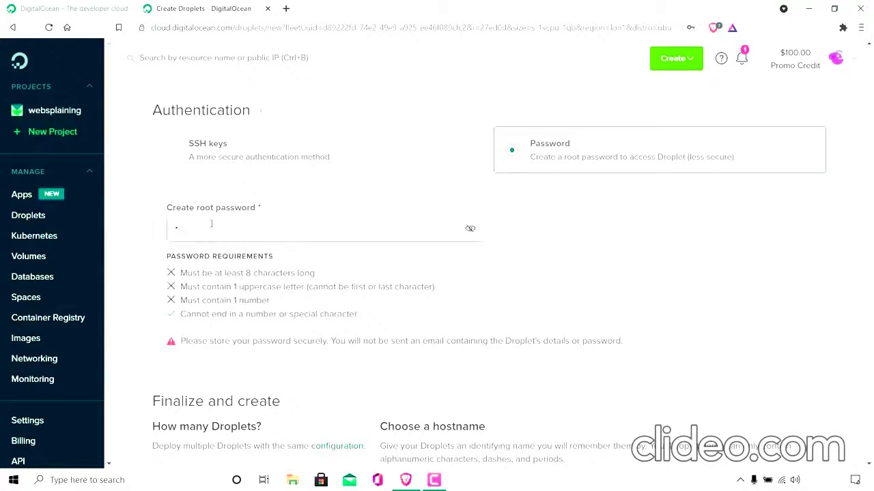
pyautogui.press('capslock')
pyautogui.write('••••••••••')
pyautogui.press('capslock')
pyautogui.write('••')
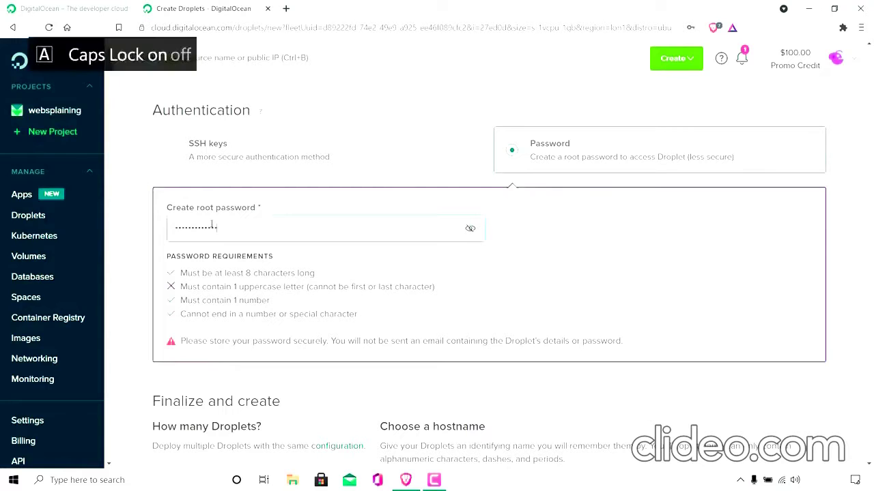
pyautogui.press('capslock')
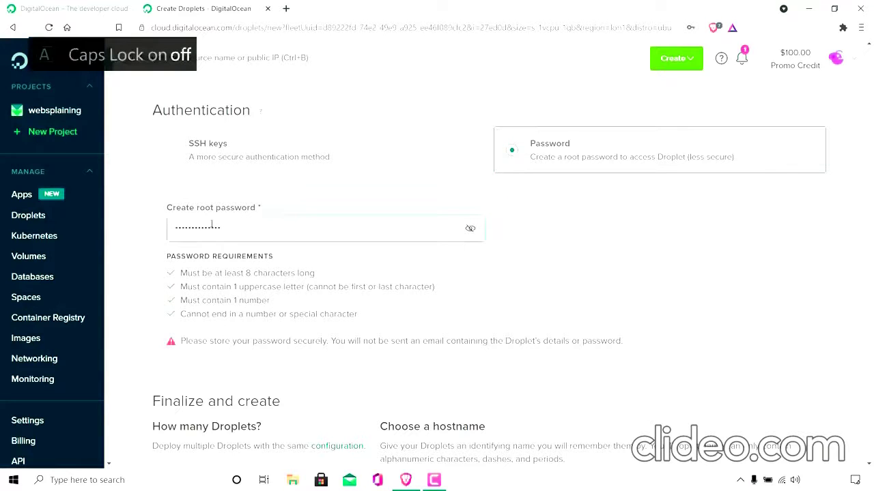
# Replace the Droplet's default hostname with websplainingtestserver.
pyautogui.scroll(-4, 488, 396)
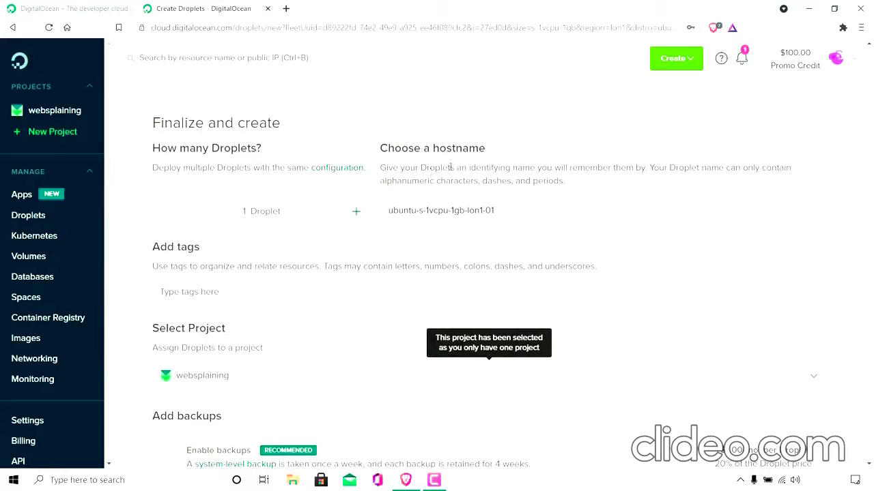
pyautogui.click(523, 214)
pyautogui.press('BackSpace')
pyautogui.press('BackSpace')
pyautogui.press('BackSpace')
pyautogui.press('BackSpace')
pyautogui.press('BackSpace')
pyautogui.press('BackSpace')
pyautogui.press('BackSpace')
pyautogui.press('BackSpace')
pyautogui.press('BackSpace')
pyautogui.press('BackSpace')
pyautogui.press('BackSpace')
pyautogui.press('BackSpace')
pyautogui.press('BackSpace')
pyautogui.press('BackSpace')
pyautogui.press('BackSpace')
pyautogui.press('BackSpace')
pyautogui.press('BackSpace')
pyautogui.press('BackSpace')
pyautogui.press('BackSpace')
pyautogui.press('BackSpace')
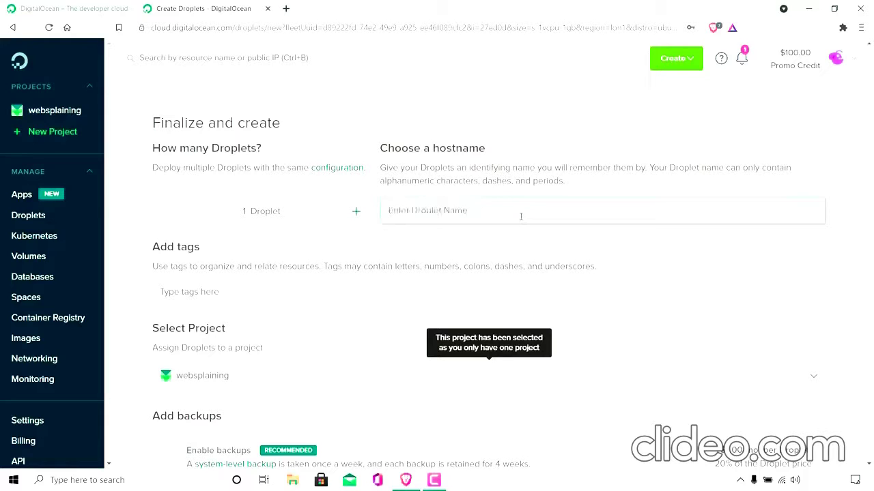
pyautogui.write('w')
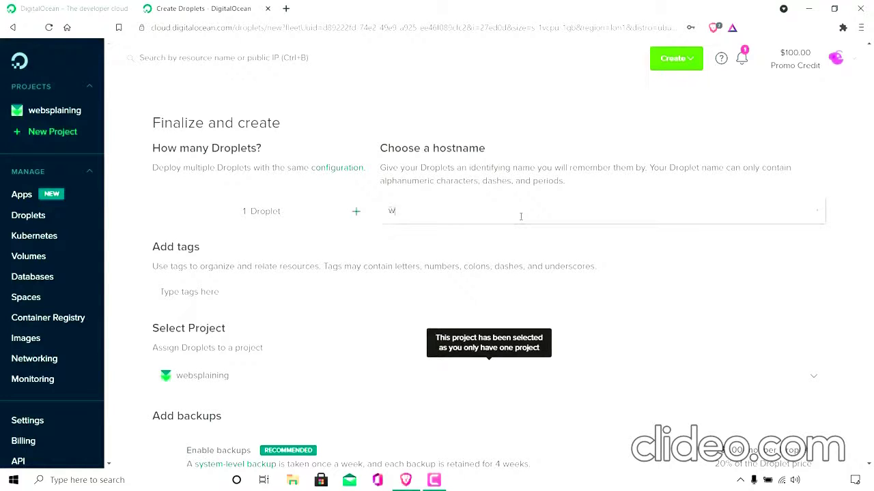
pyautogui.write('ebsplainingtestserver')
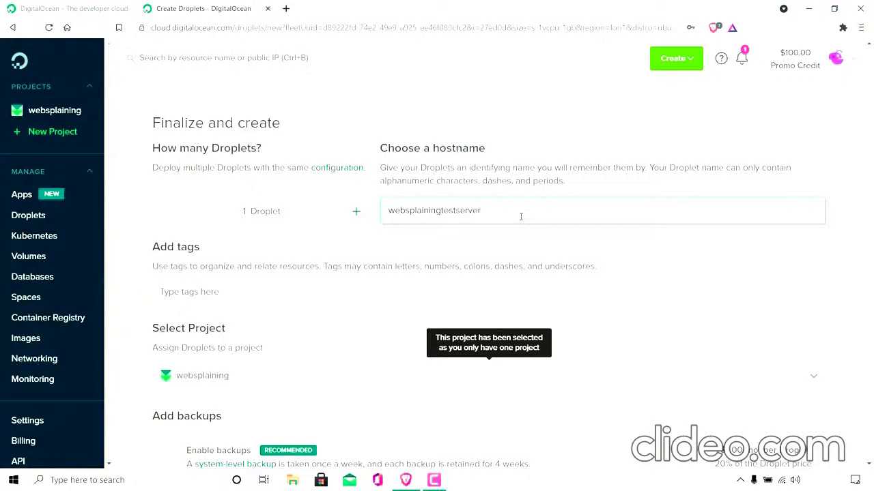
# Create the Droplet in the websplaining project without enabling backups.
pyautogui.scroll(-2, 300, 236)
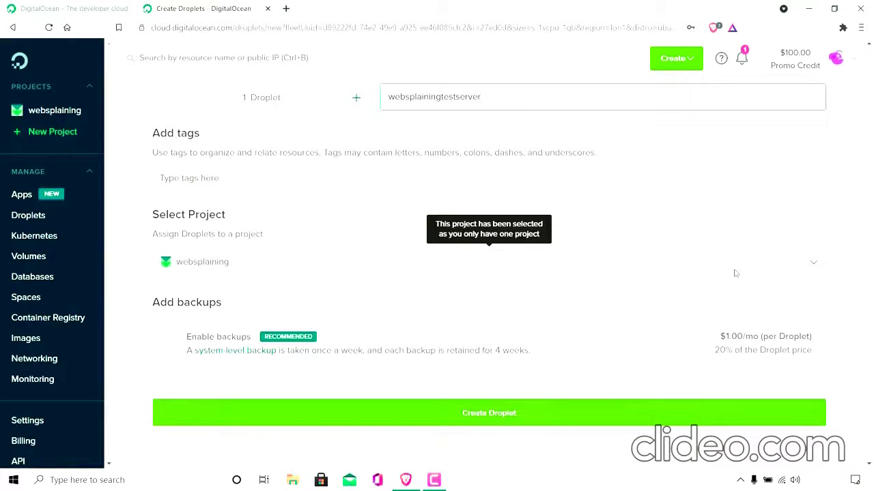
pyautogui.scroll(-3, 735, 273)
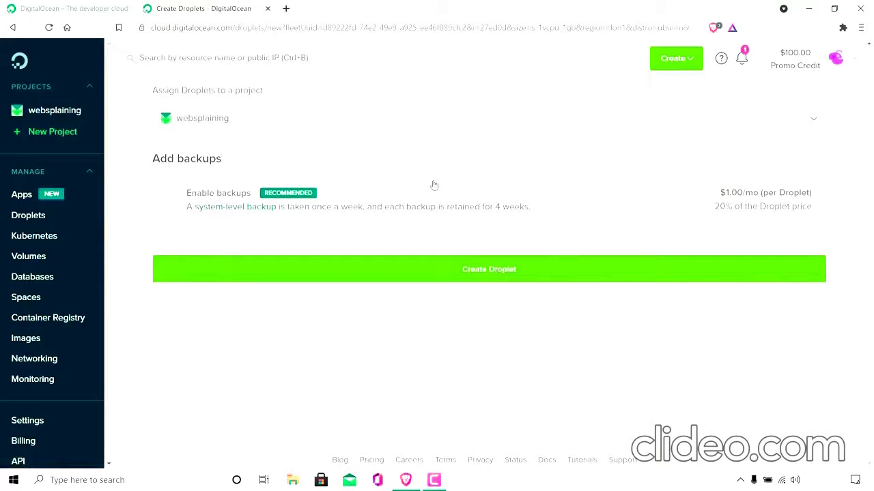
pyautogui.click(574, 273)
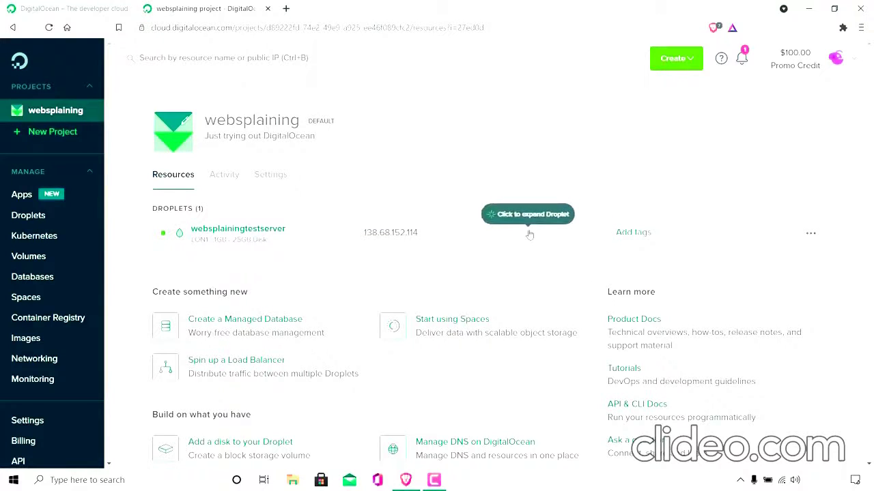
# Expand the details of the websplainingtestserver Droplet and show its available actions.
pyautogui.click(529, 234)
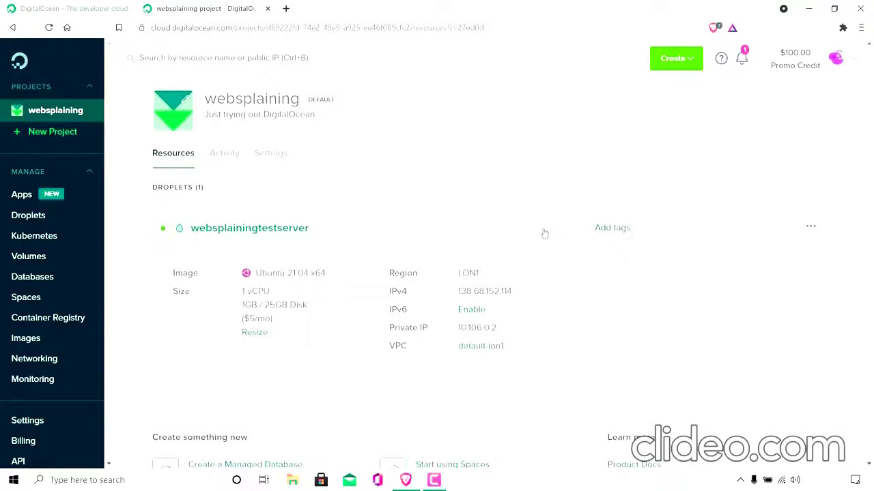
pyautogui.scroll(-1, 544, 234)
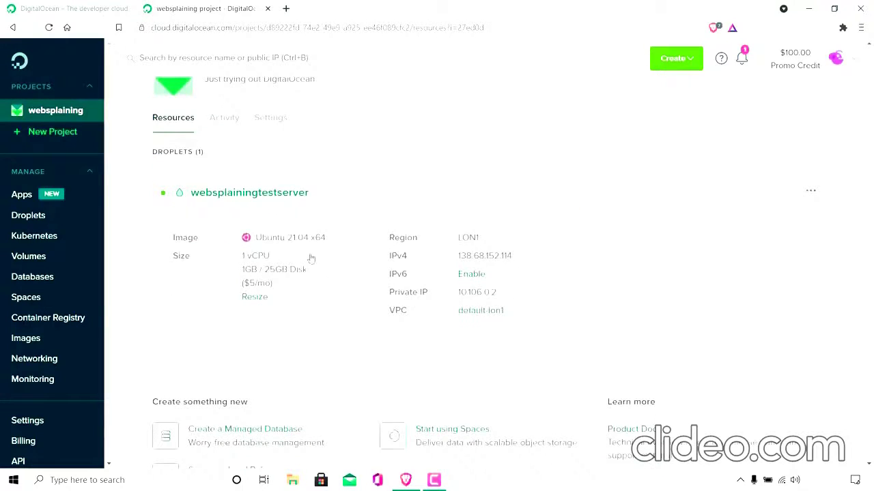
pyautogui.click(811, 195)
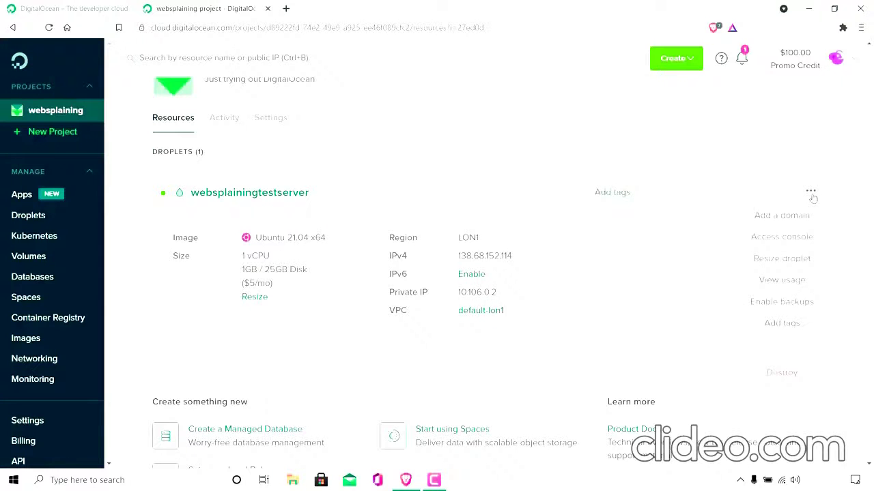